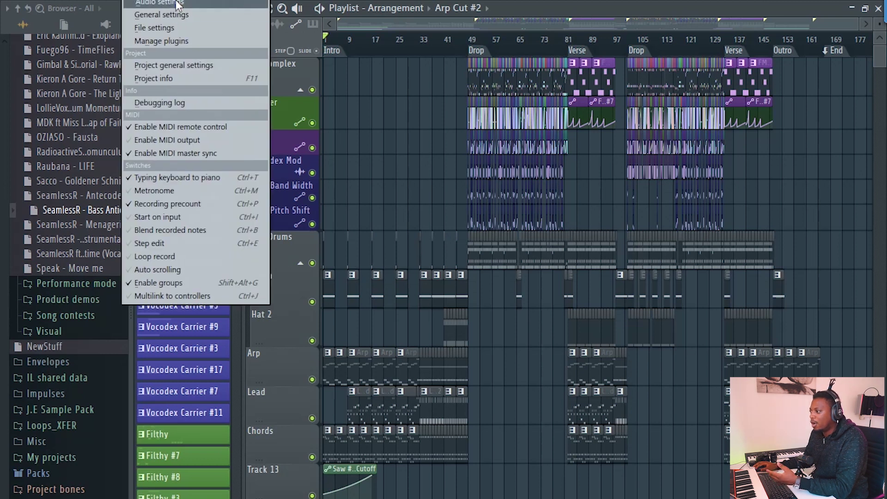
Open the audio settings and select FL Studio ASIO as the input/output device
click(175, 3)
drag(429, 17, 415, 10)
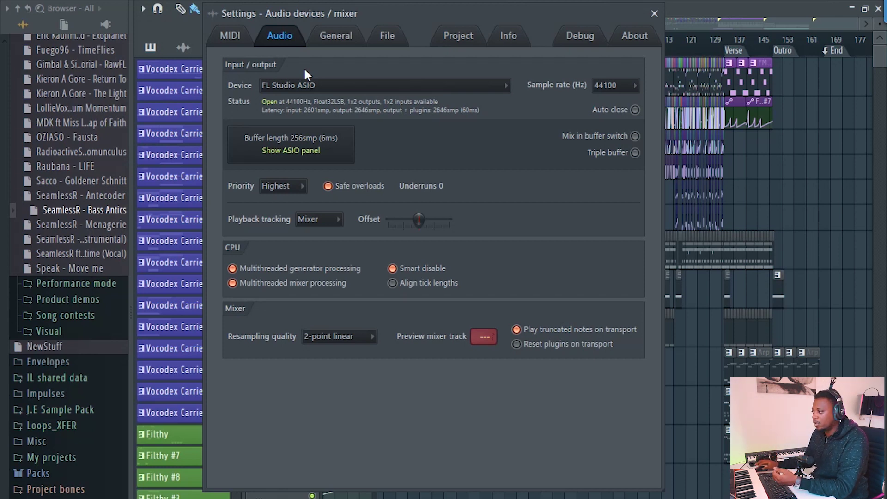
click(318, 85)
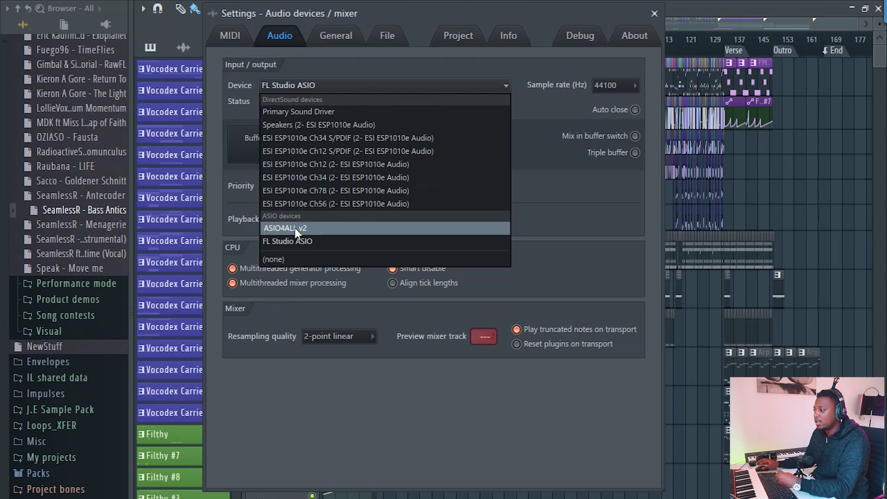
click(325, 241)
In the ASIO panel, switch the input to Microphone (HD Webcam C525) and back to ESI ESP1010e Ch34 (2- ESI ESP1010e Audio)
click(344, 142)
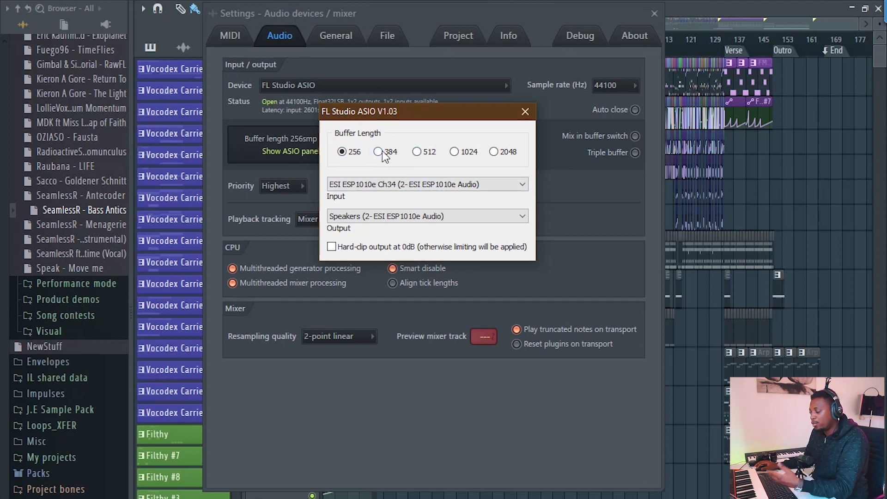
click(389, 185)
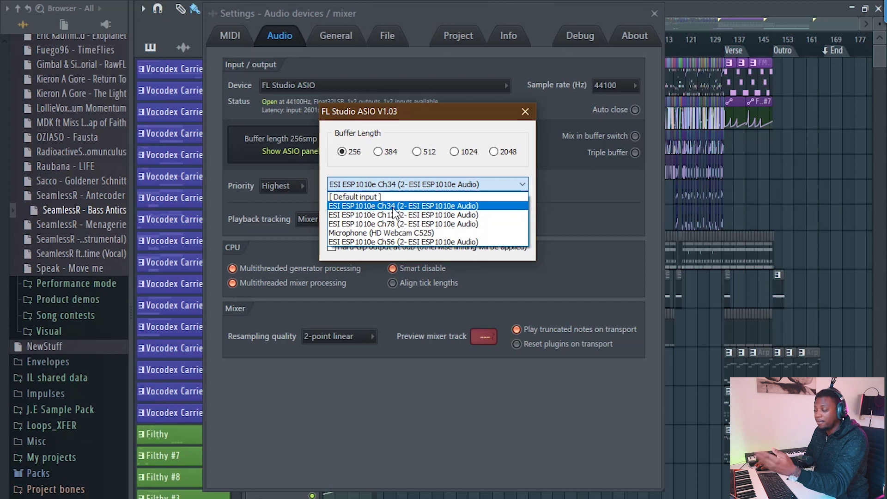
click(422, 234)
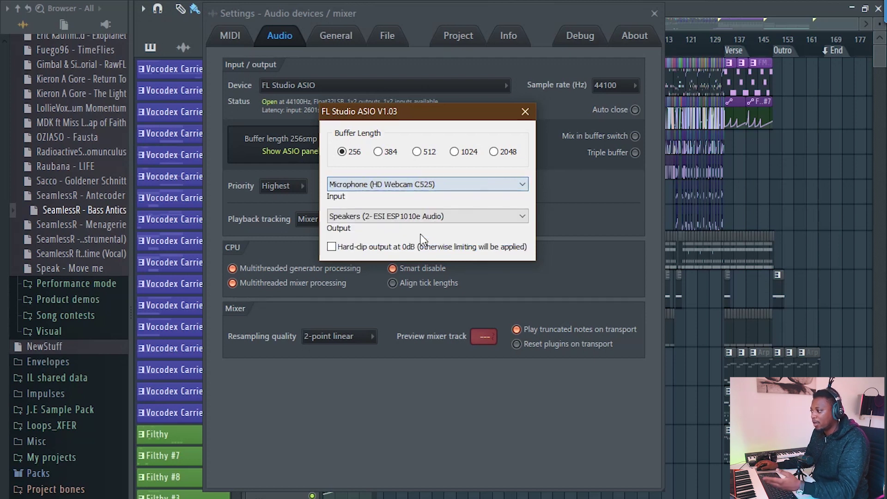
click(401, 181)
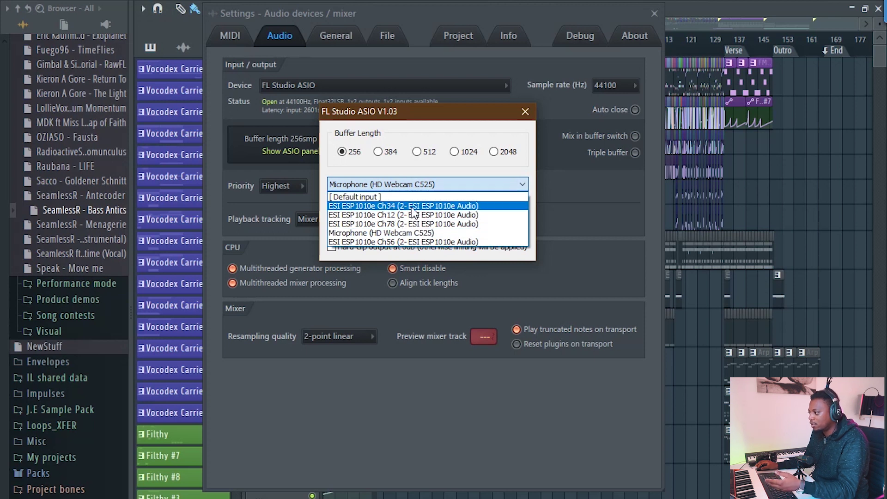
click(414, 207)
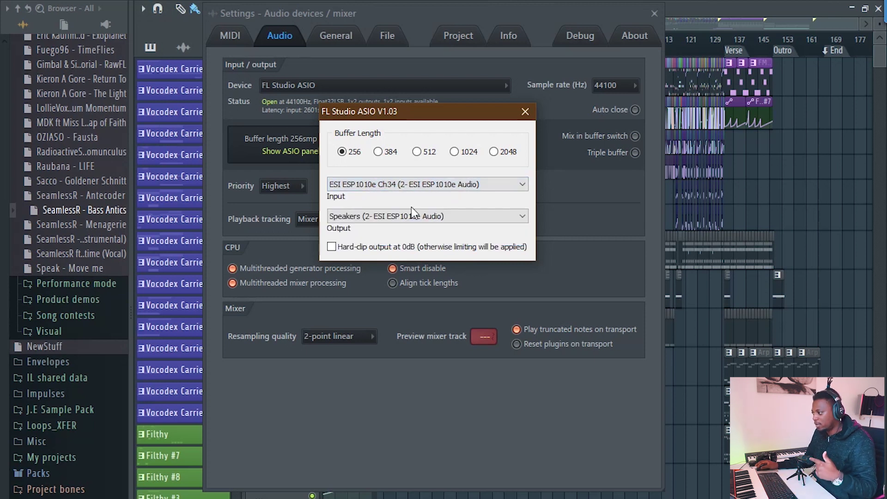
Set the ASIO output to Speakers (2- ESI ESP1010e Audio) and close the ASIO panel
click(384, 215)
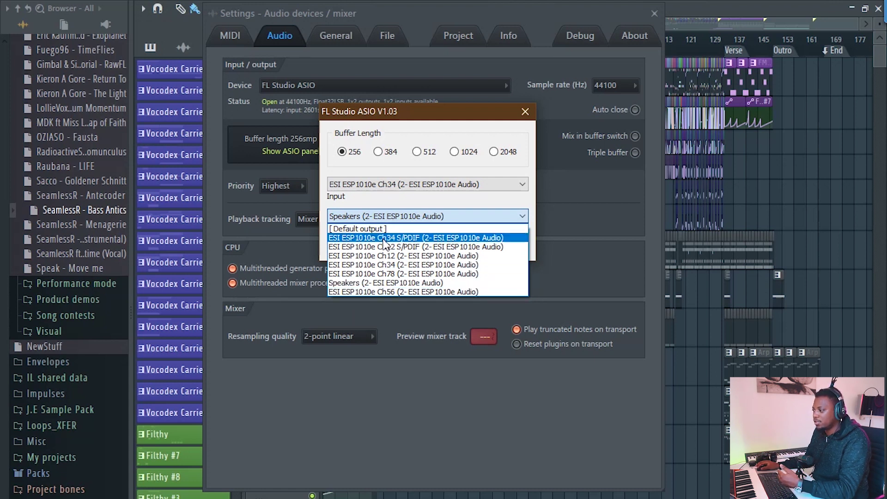
click(396, 283)
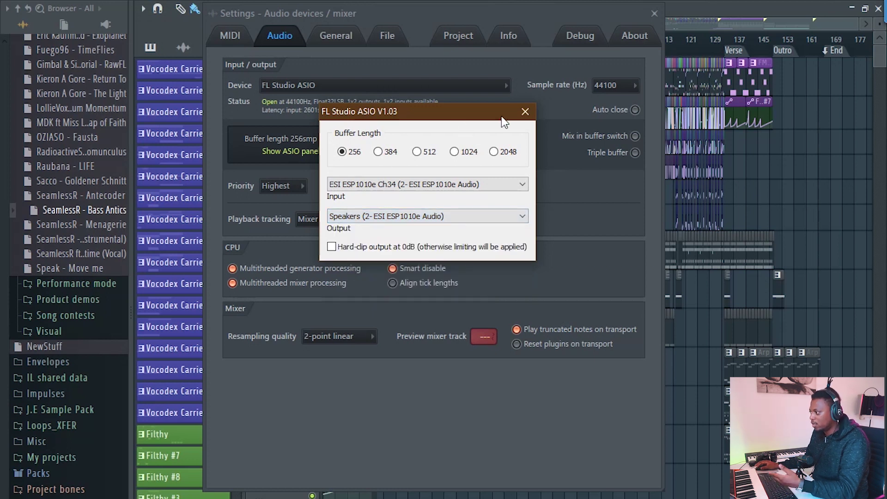
click(525, 112)
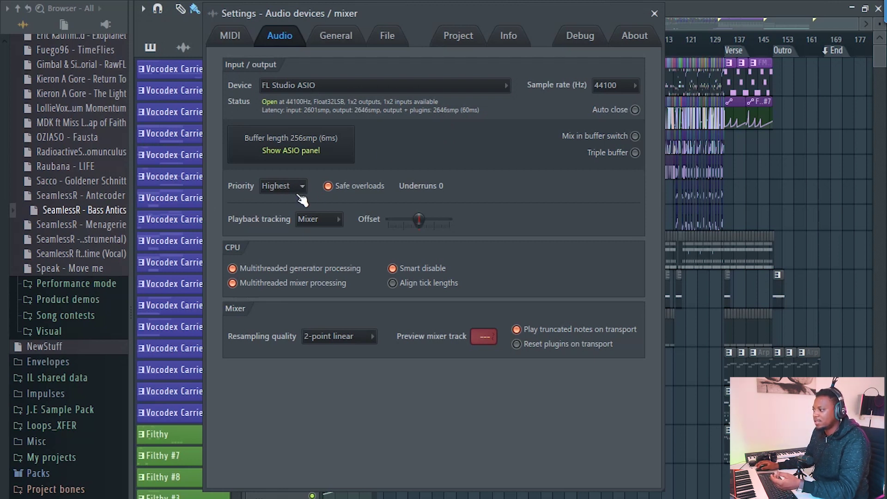
Set the playback tracking of the audio device to Mixer
click(330, 220)
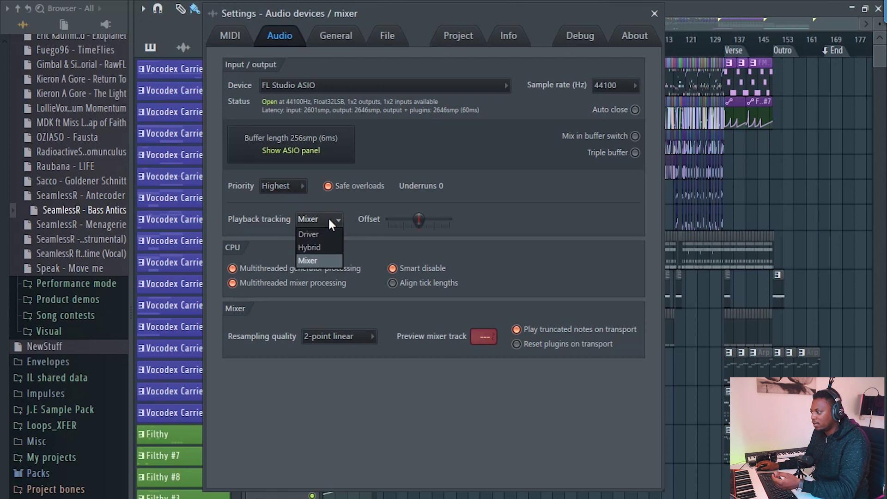
click(329, 219)
click(324, 220)
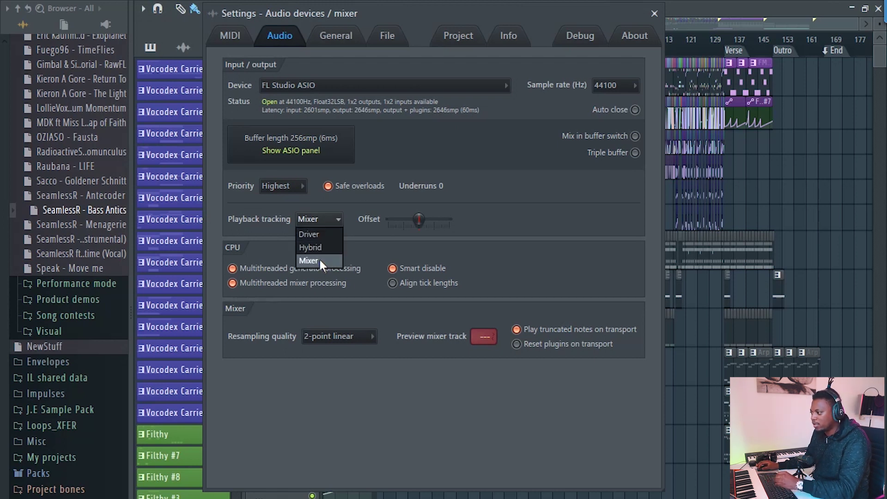
click(319, 261)
Set the audio device's priority to Highest
click(282, 187)
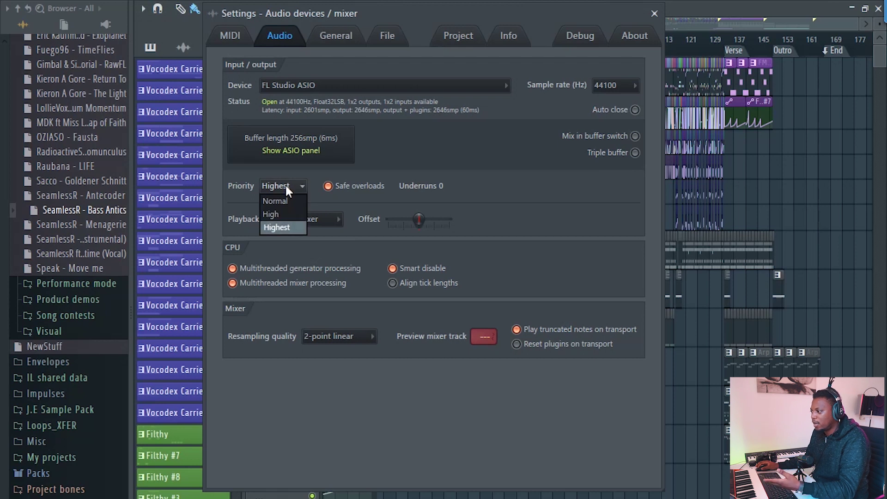
click(278, 228)
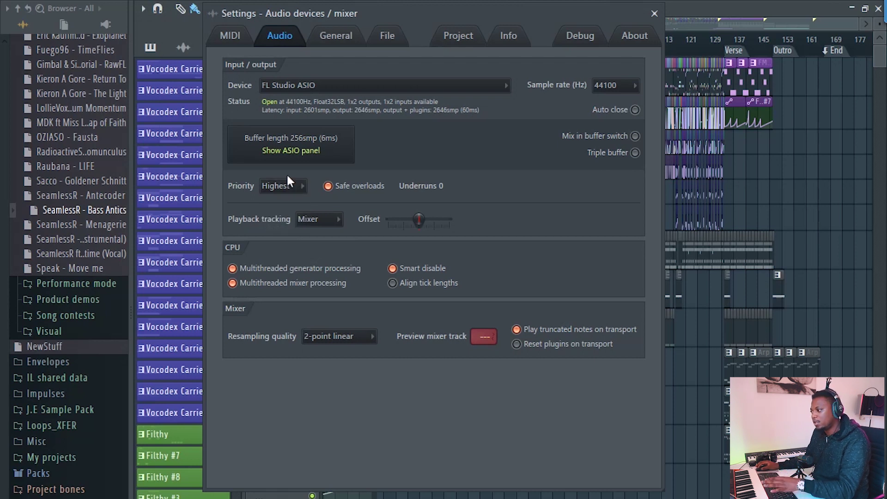
click(287, 181)
click(286, 229)
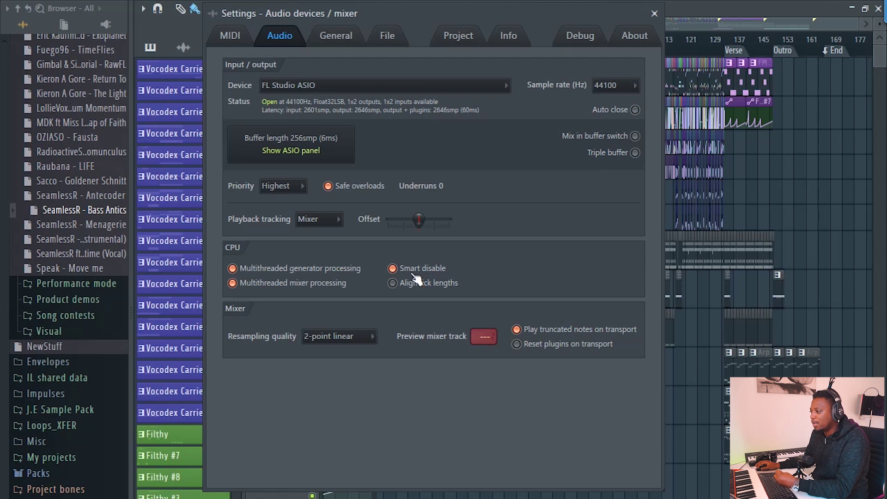
Set the mixer's resampling quality to 2-point linear and review the other quality options up to 512-point sinc
click(320, 337)
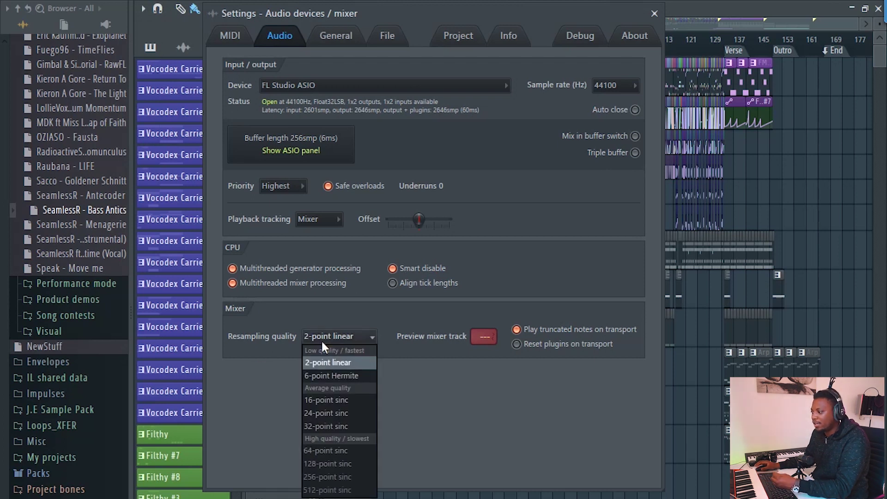
click(342, 365)
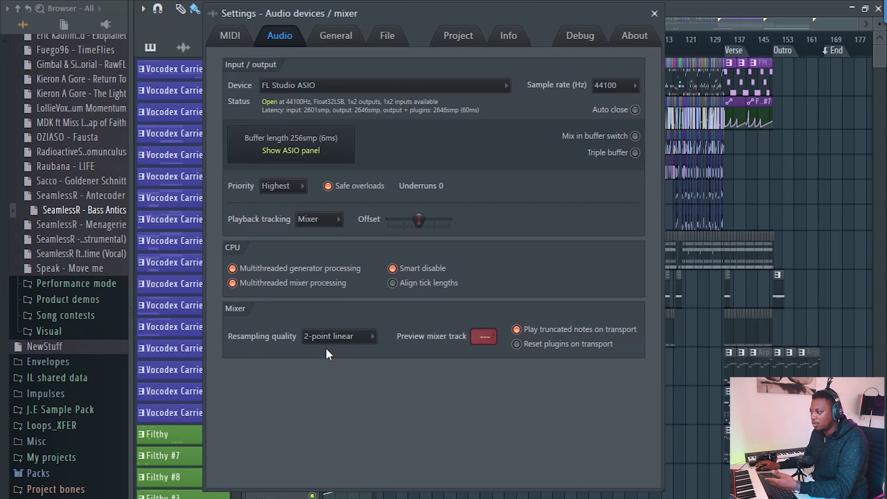
click(327, 337)
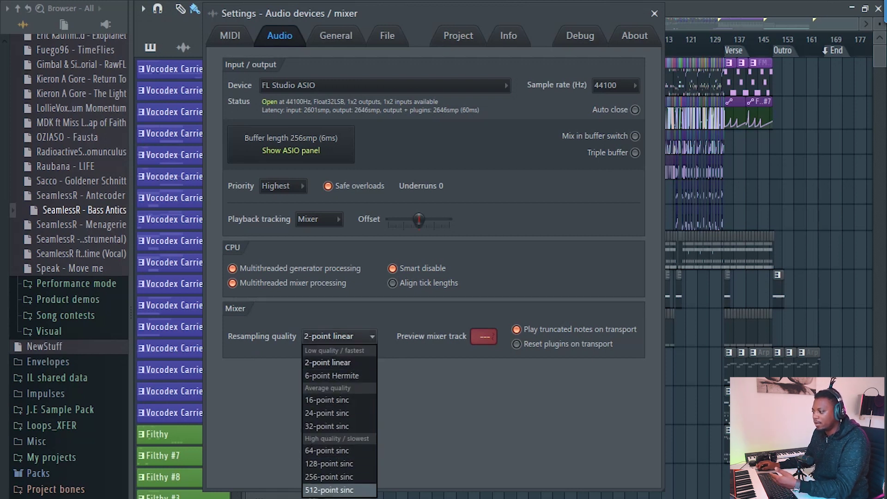
click(451, 423)
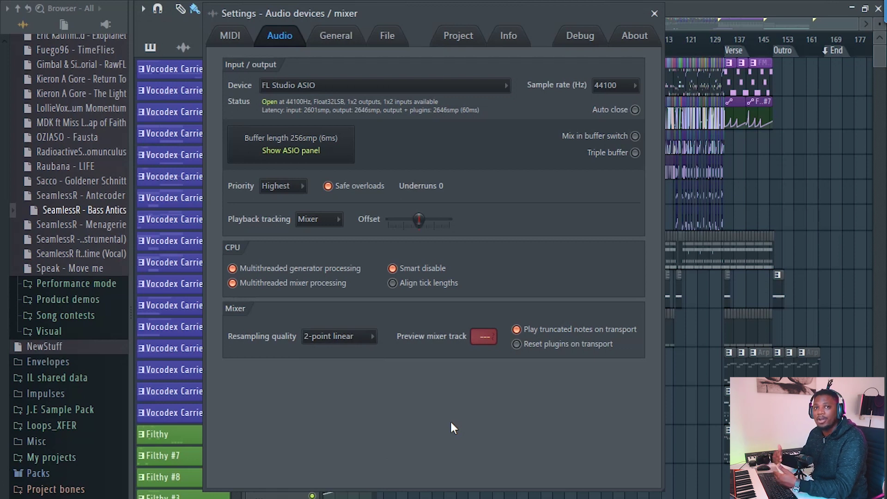
click(310, 333)
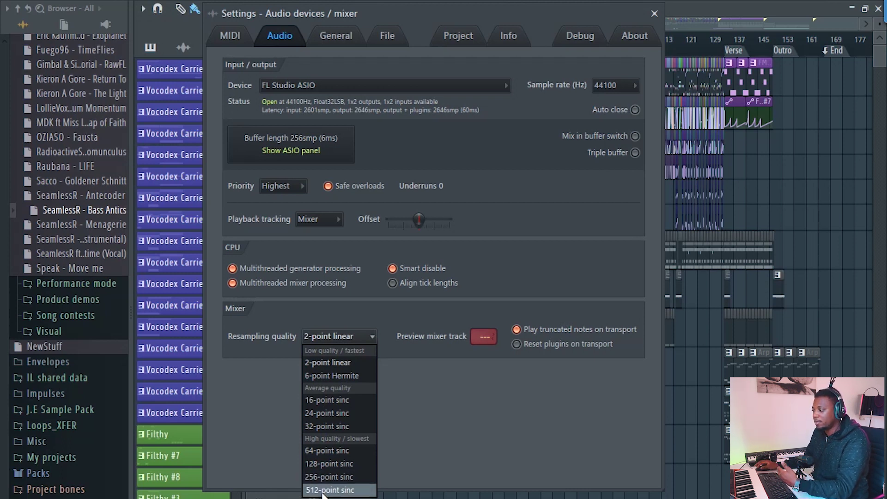
click(413, 425)
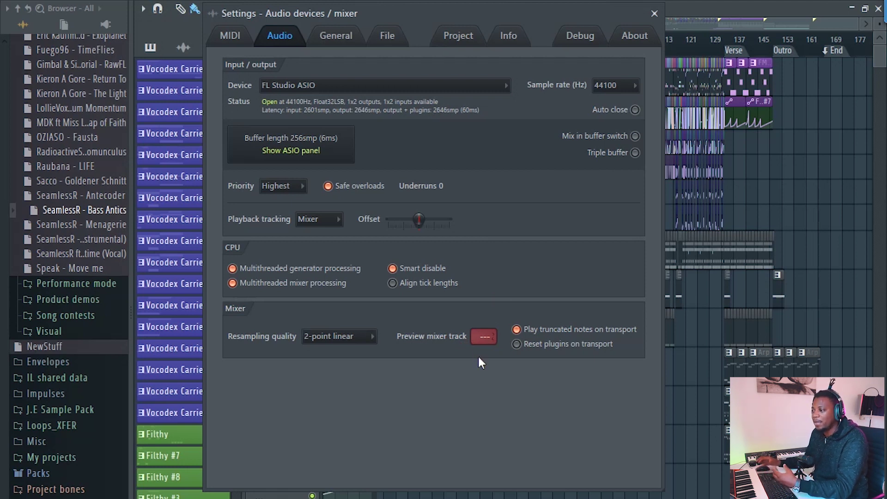
Set the preview mixer track to 30 for auditioning browser sounds
drag(51, 224, 69, 241)
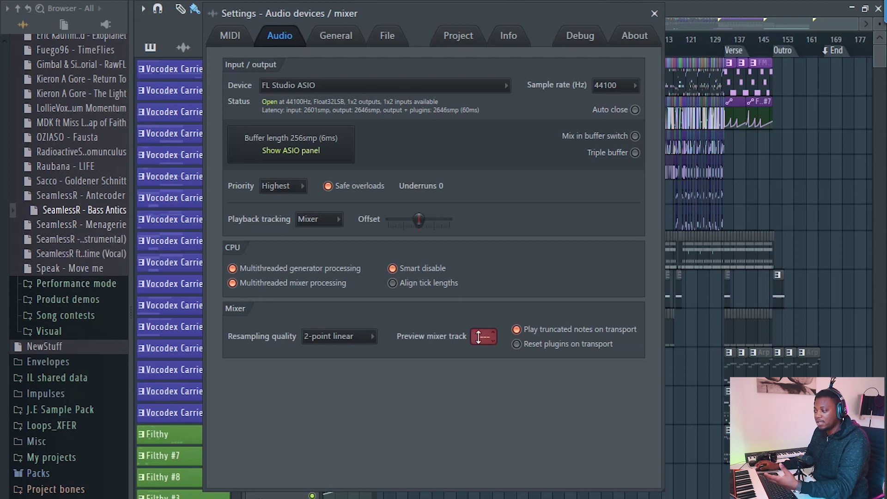
mouse_move(479, 336)
mouse_down()
mouse_move(478, 326)
mouse_move(481, 339)
mouse_up()
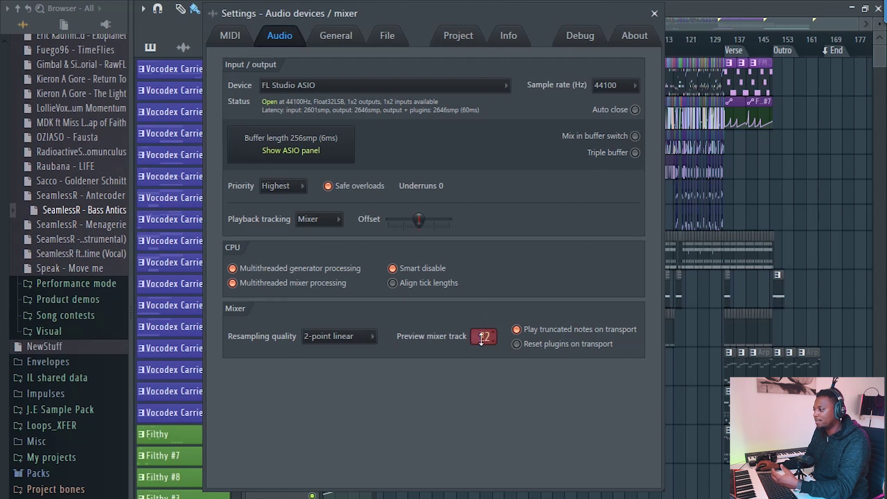
scroll(482, 338, up, 3)
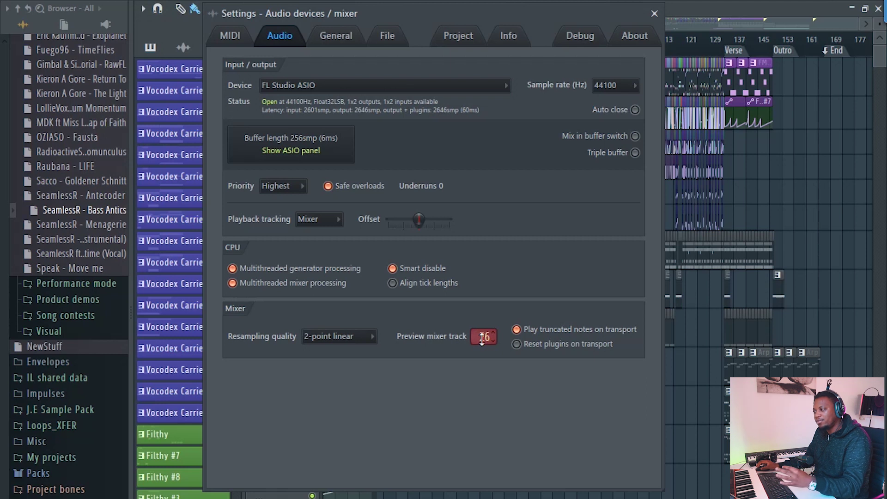
scroll(482, 339, up, 11)
scroll(481, 339, down, 20)
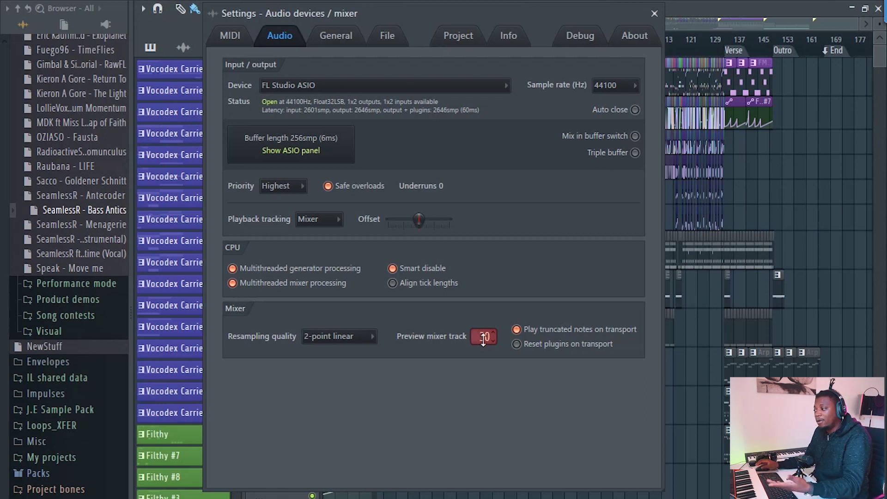
scroll(482, 339, up, 20)
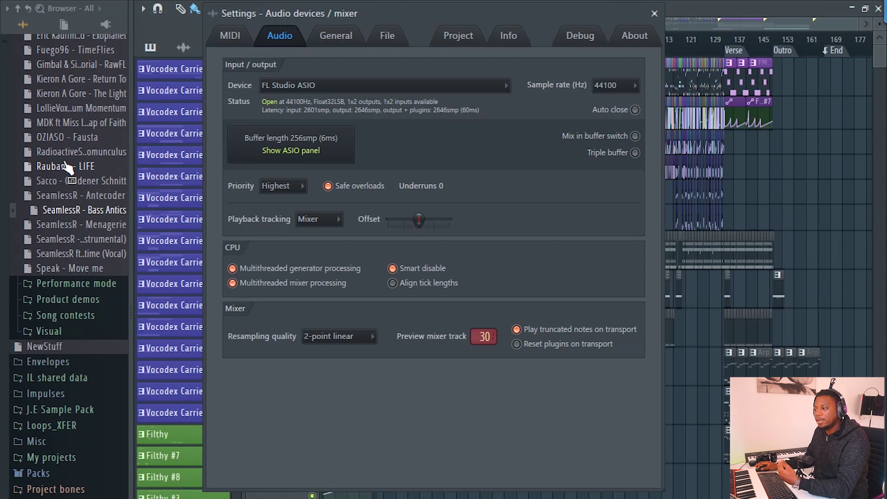
Review the available sample rates and keep 44100 Hz selected
click(631, 88)
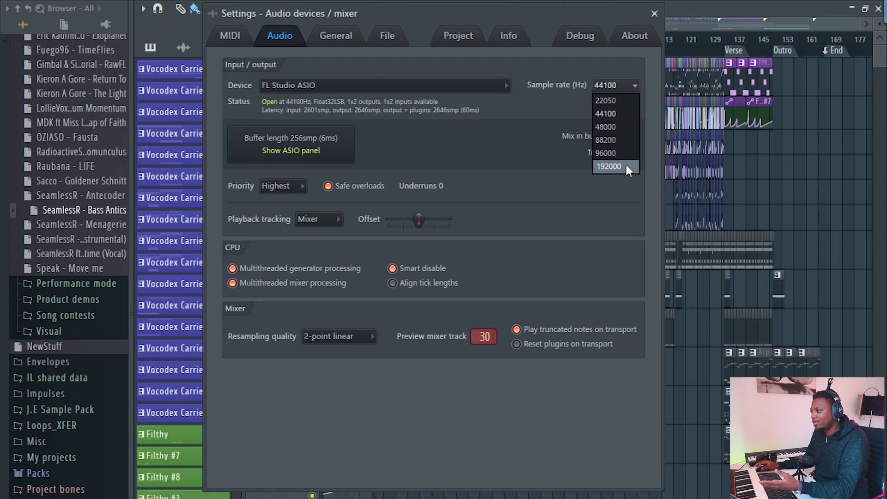
click(607, 109)
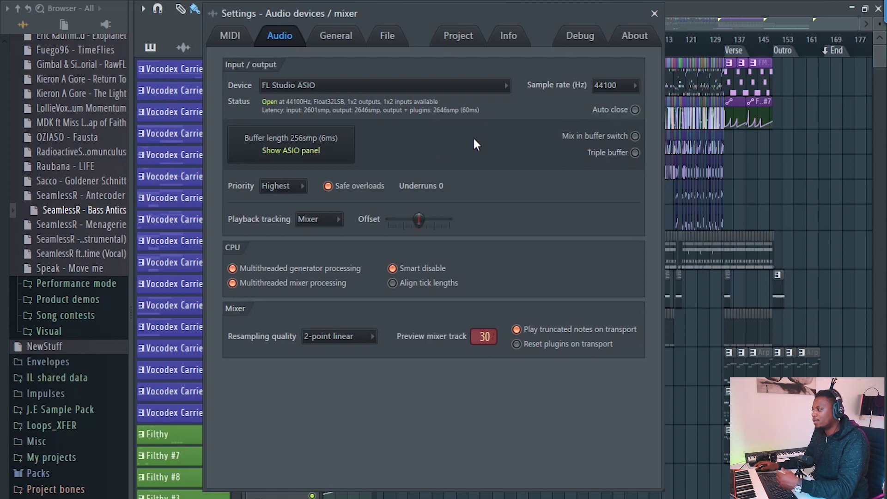